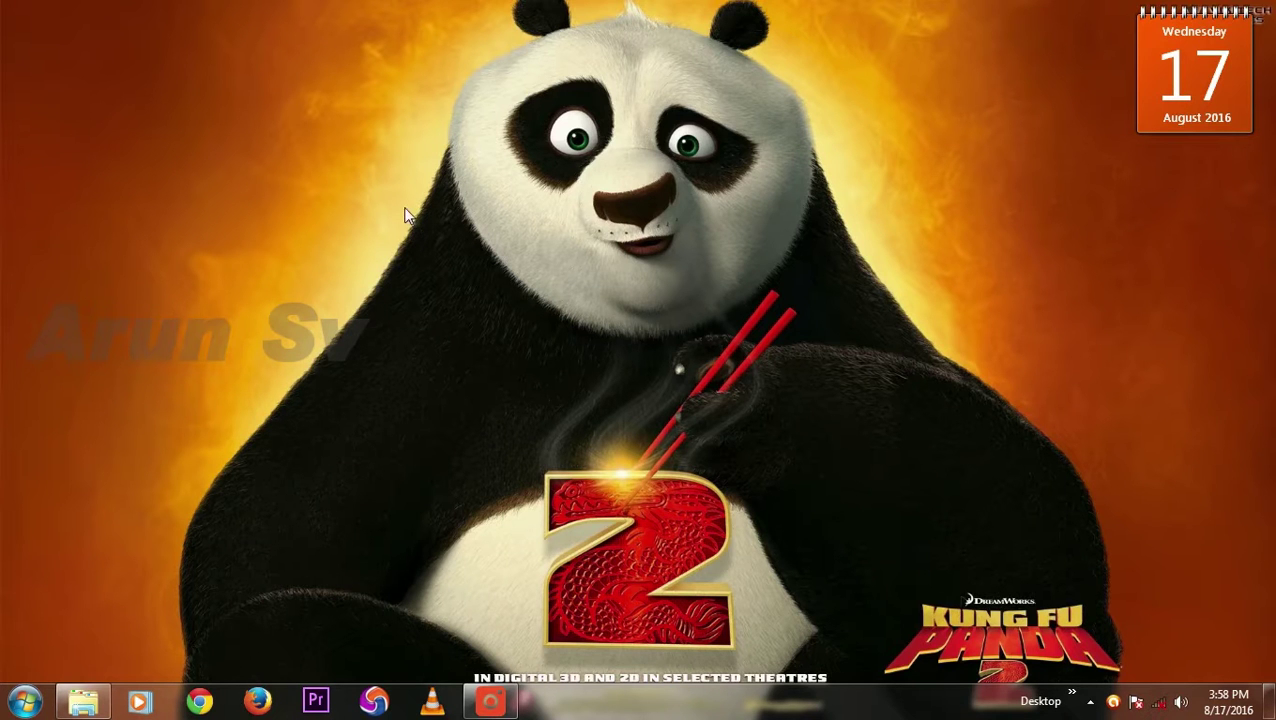
Step: Launch Adobe Photoshop Lightroom 4.3 from the Windows Start menu
{"action": "left_click", "coordinate": [24, 702]}
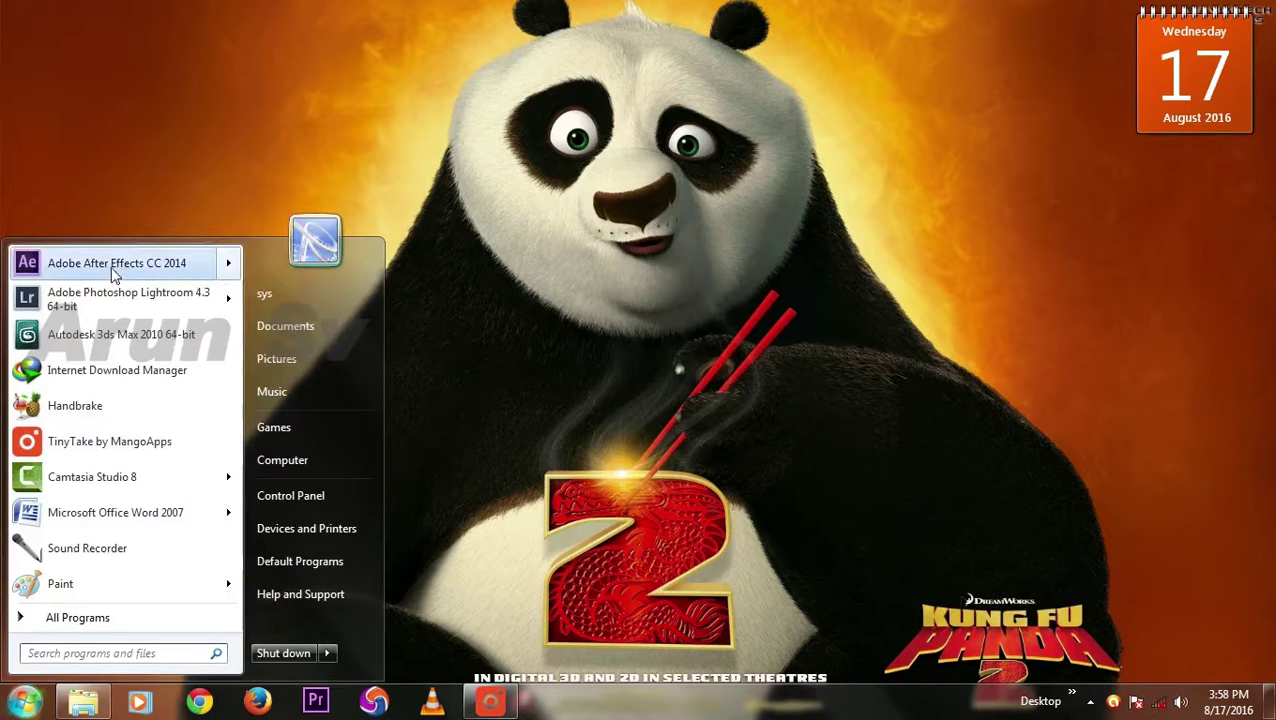
{"action": "left_click", "coordinate": [105, 306]}
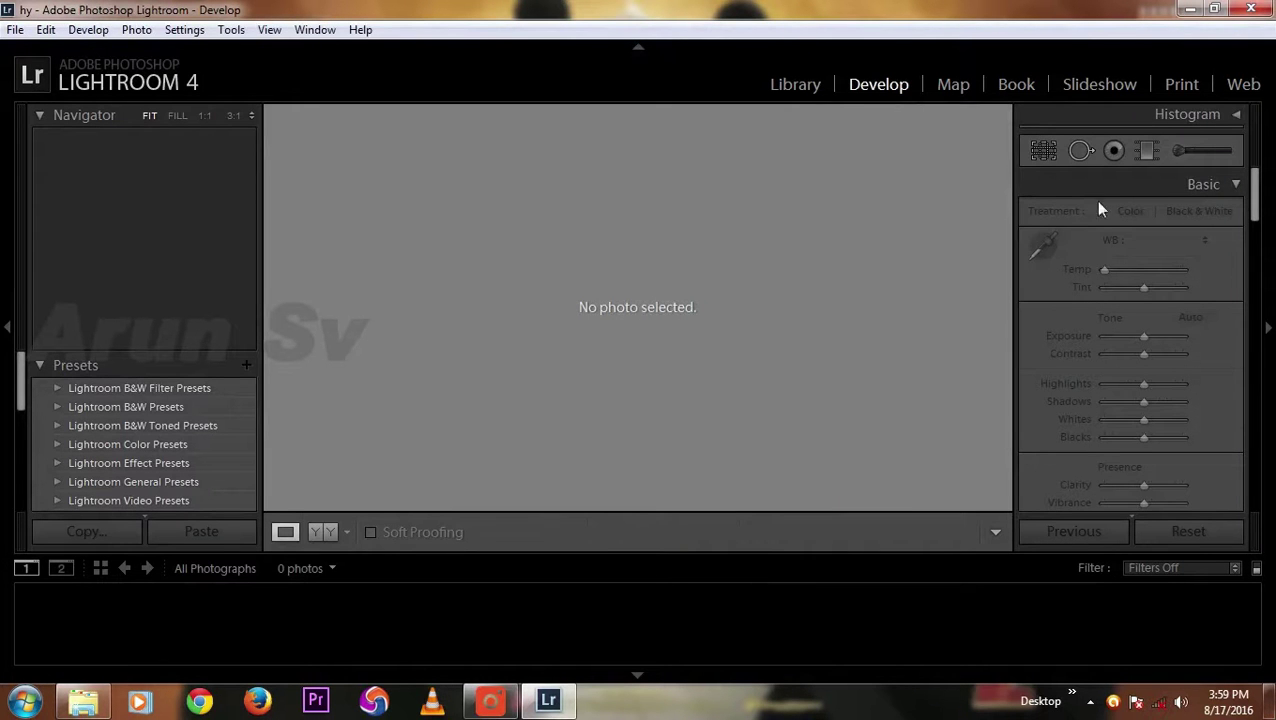
Step: Drag IMG_2750.JPG from Explorer search results into the Library and import it
{"action": "left_click", "coordinate": [810, 88]}
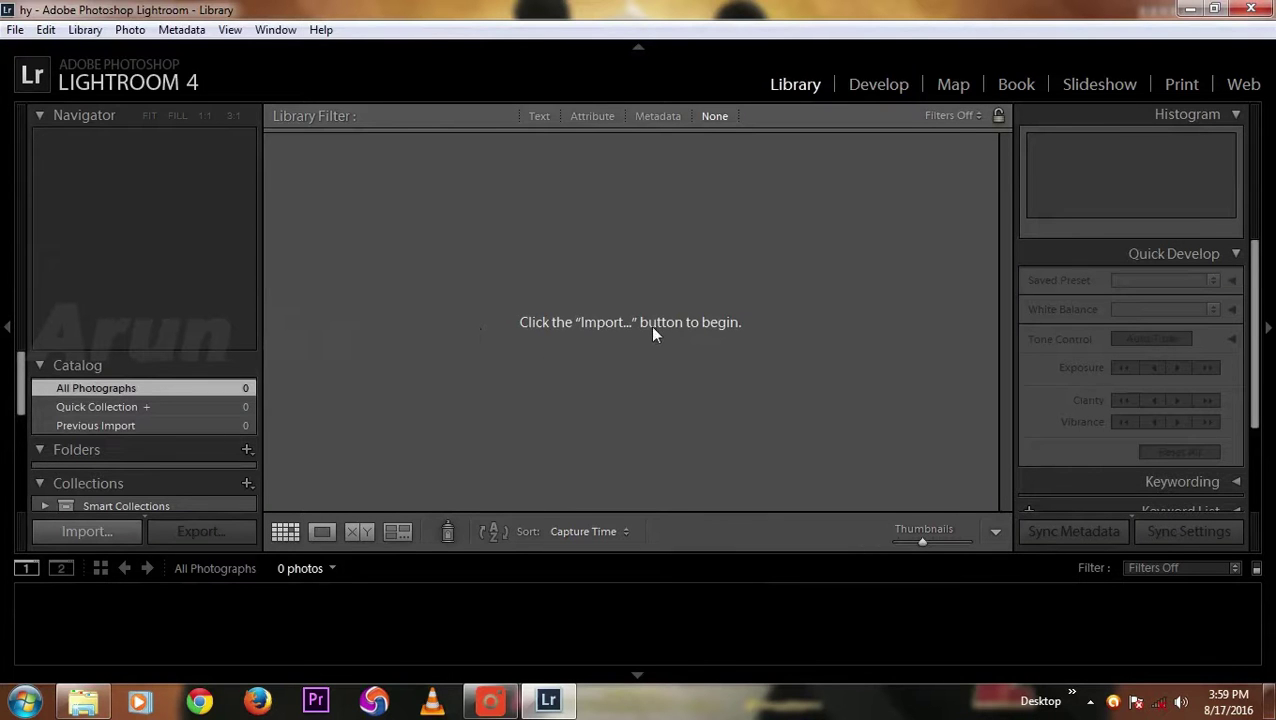
{"action": "left_click", "coordinate": [83, 701]}
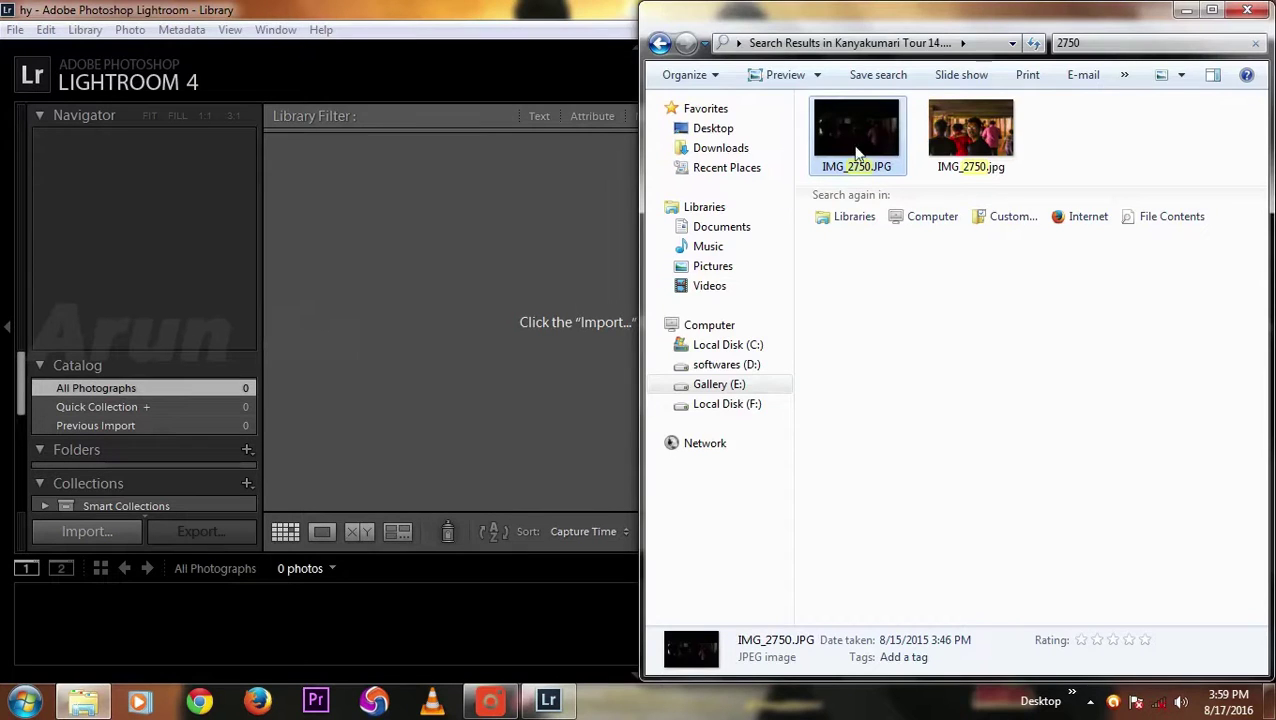
{"action": "left_click_drag", "start_coordinate": [856, 152], "coordinate": [463, 280]}
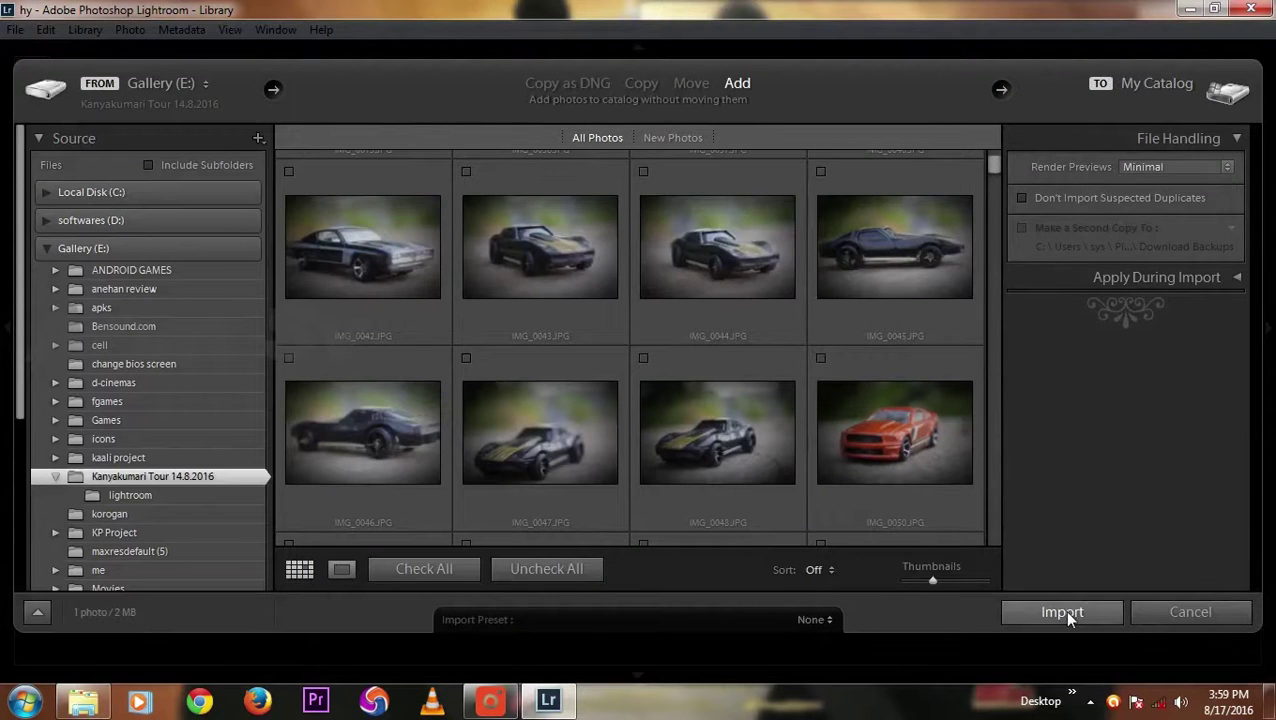
{"action": "left_click", "coordinate": [1064, 611]}
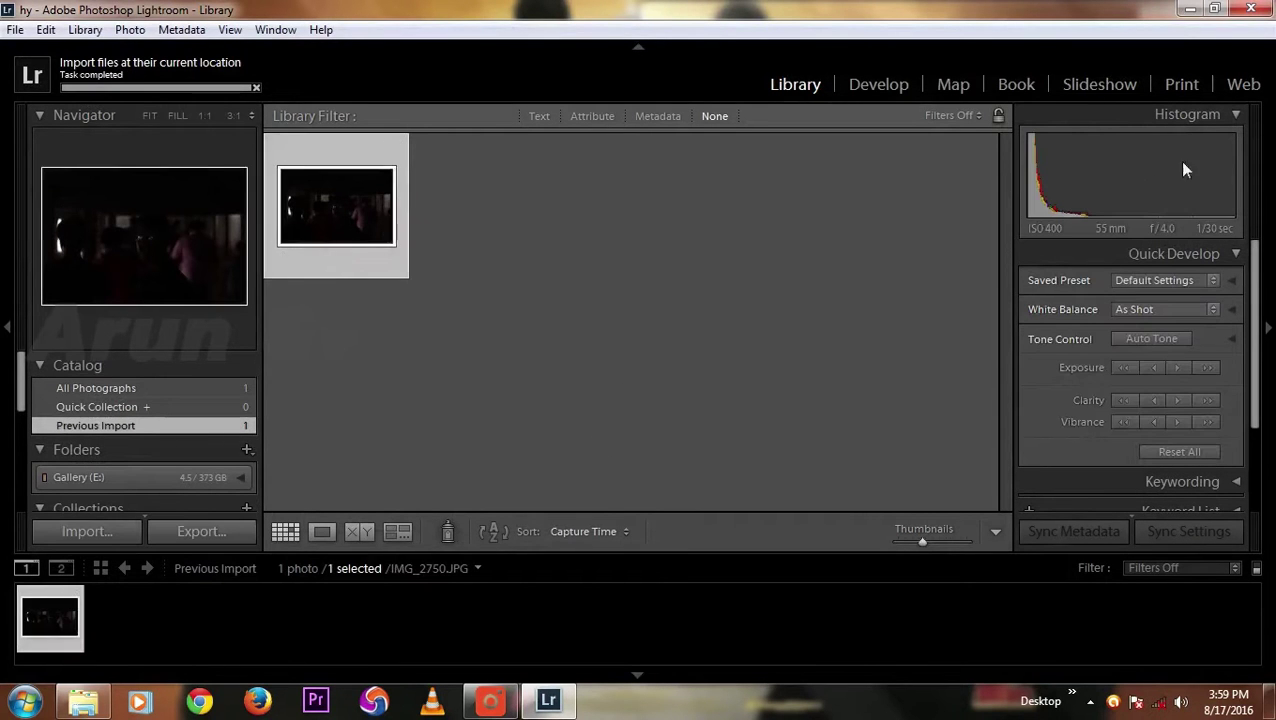
Step: Switch to the Develop module with IMG_2750.JPG open
{"action": "left_click", "coordinate": [878, 86]}
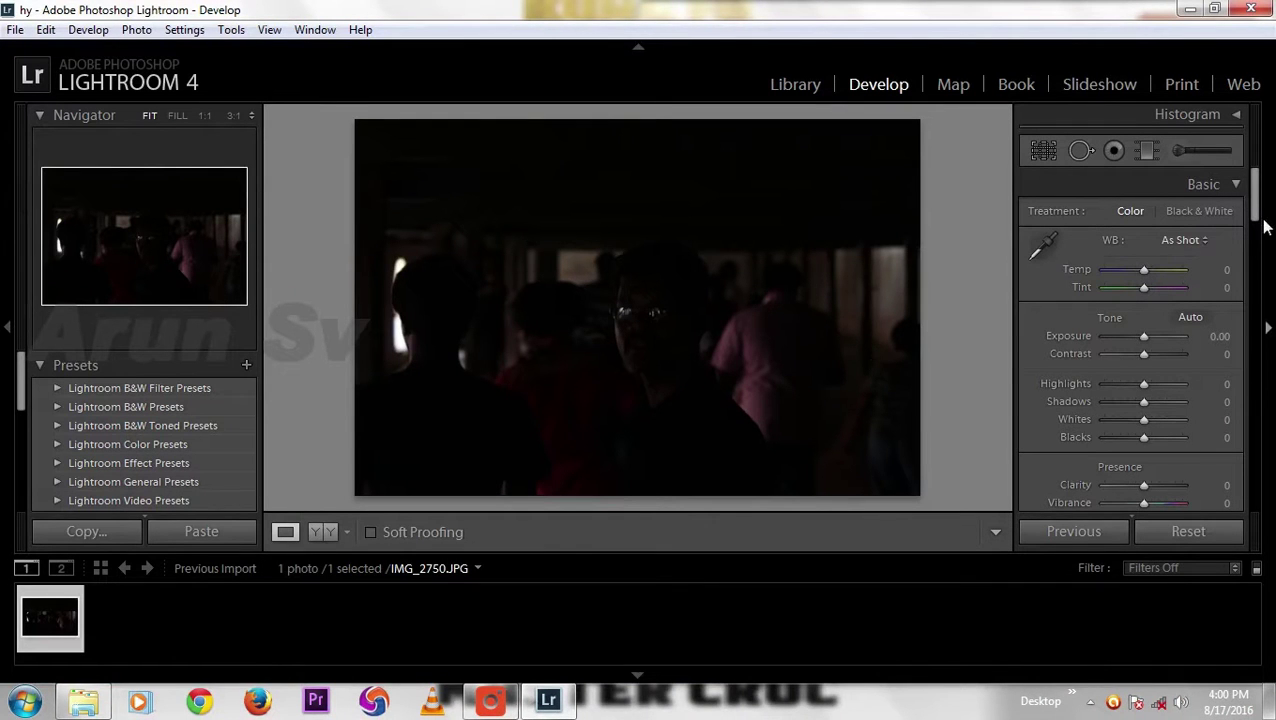
Step: Set Highlights to -100, Shadows to +100, and Whites to +81 using the clipping preview
{"action": "left_click_drag", "start_coordinate": [1254, 205], "coordinate": [1240, 232]}
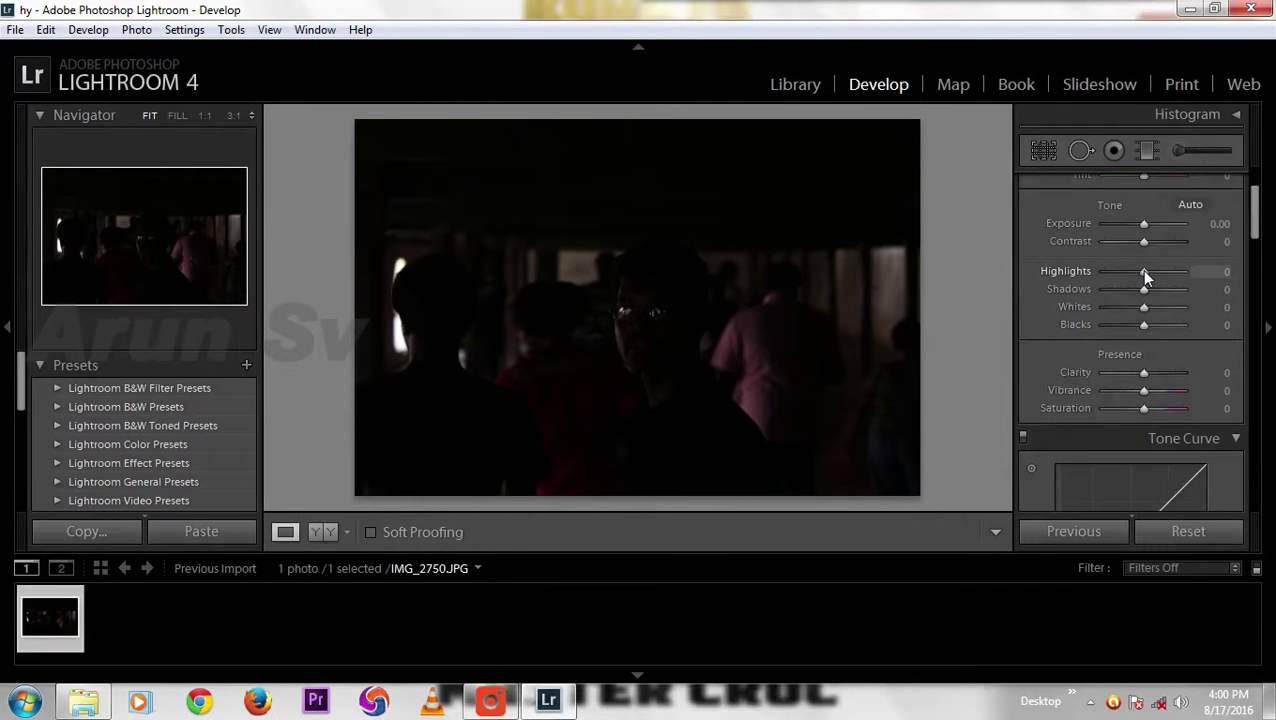
{"action": "left_click_drag", "start_coordinate": [1144, 271], "coordinate": [1105, 271]}
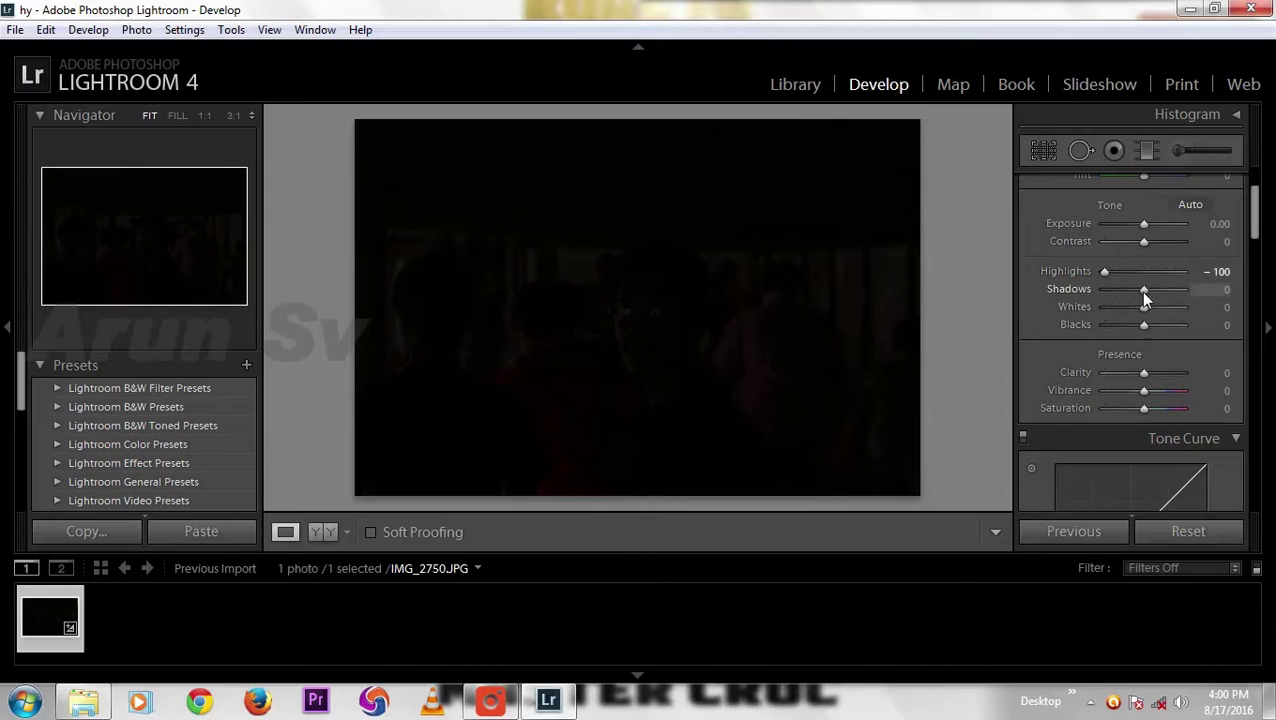
{"action": "left_click_drag", "start_coordinate": [1144, 290], "coordinate": [1219, 300]}
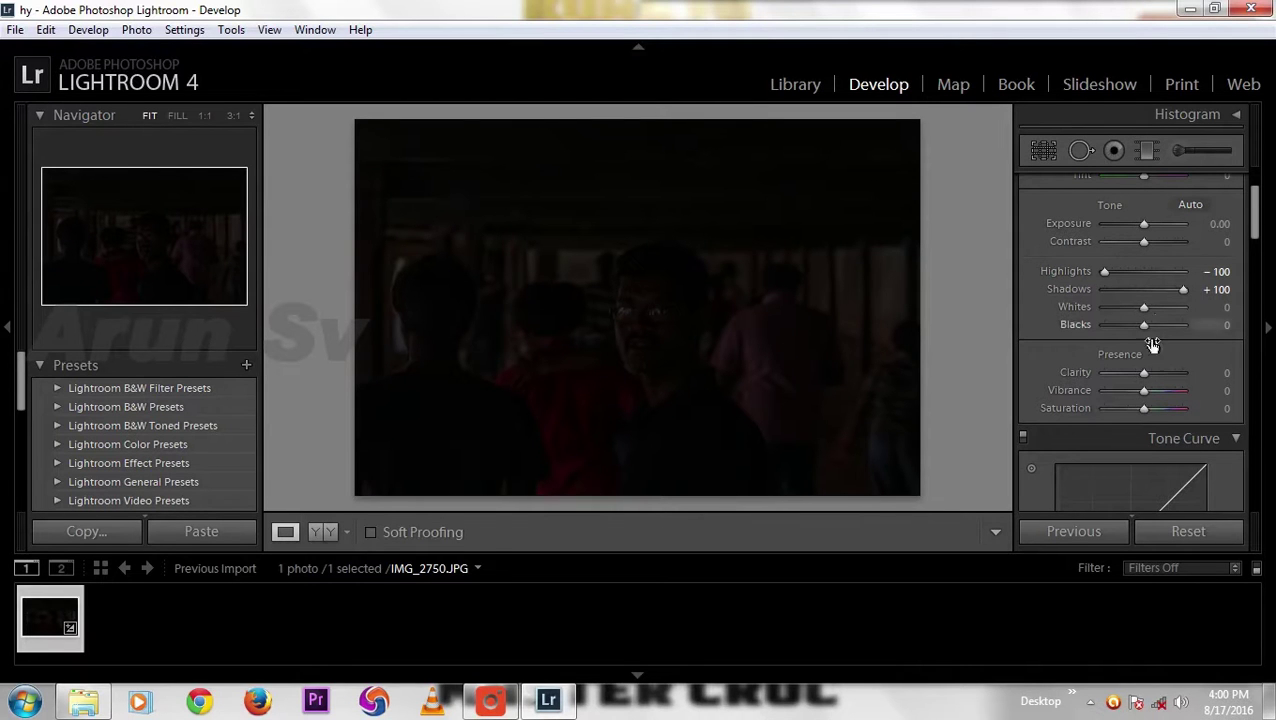
{"action": "key", "text": "alt"}
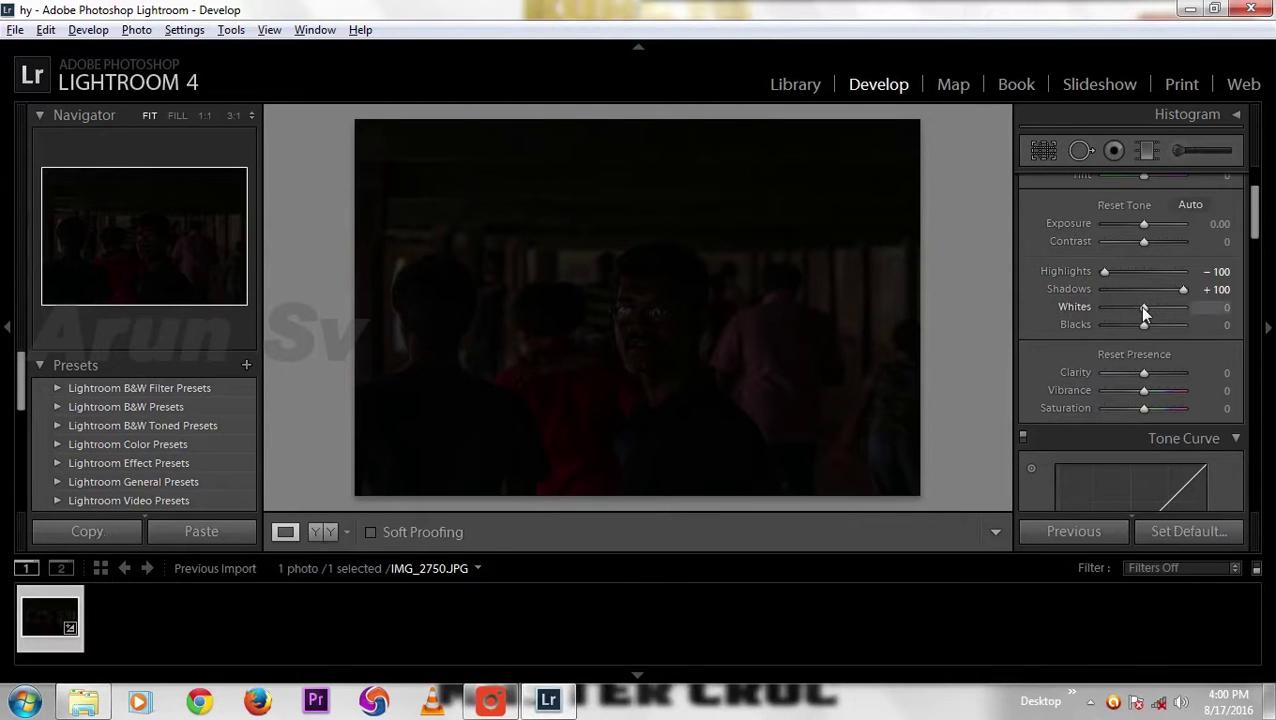
{"action": "left_click", "coordinate": [1143, 309], "text": "alt"}
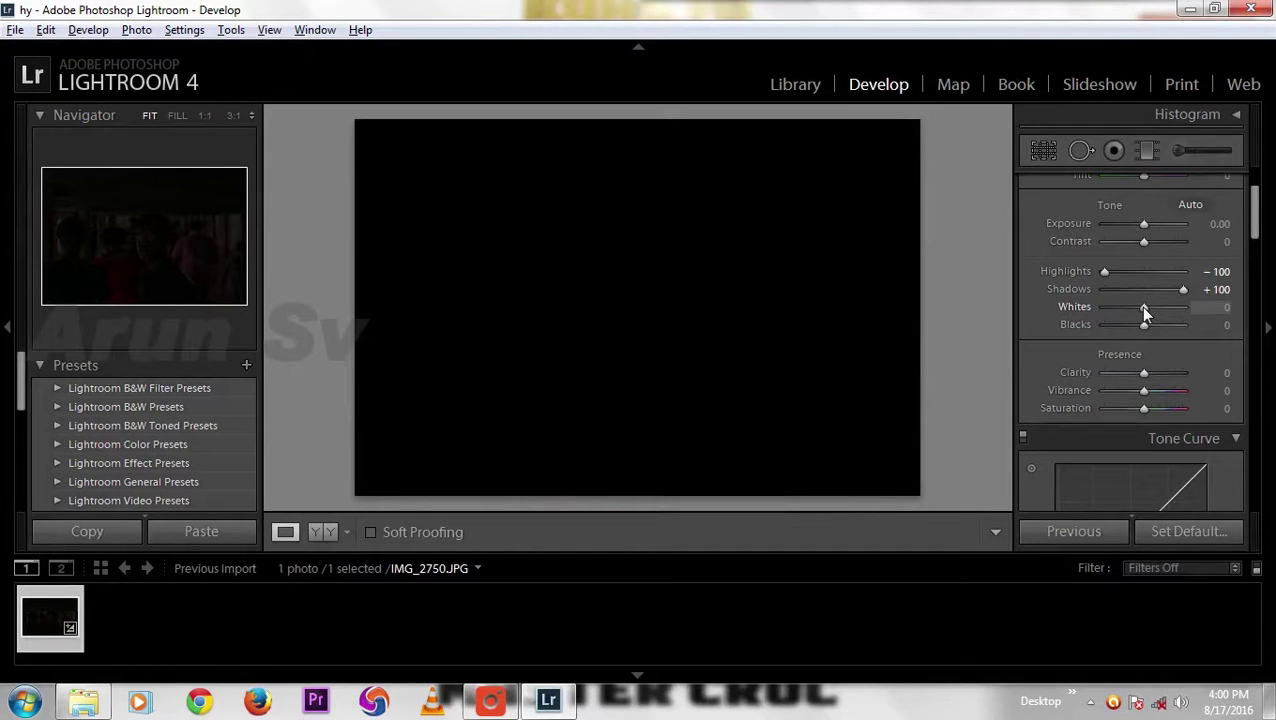
{"action": "left_click_drag", "start_coordinate": [1145, 312], "coordinate": [1176, 312]}
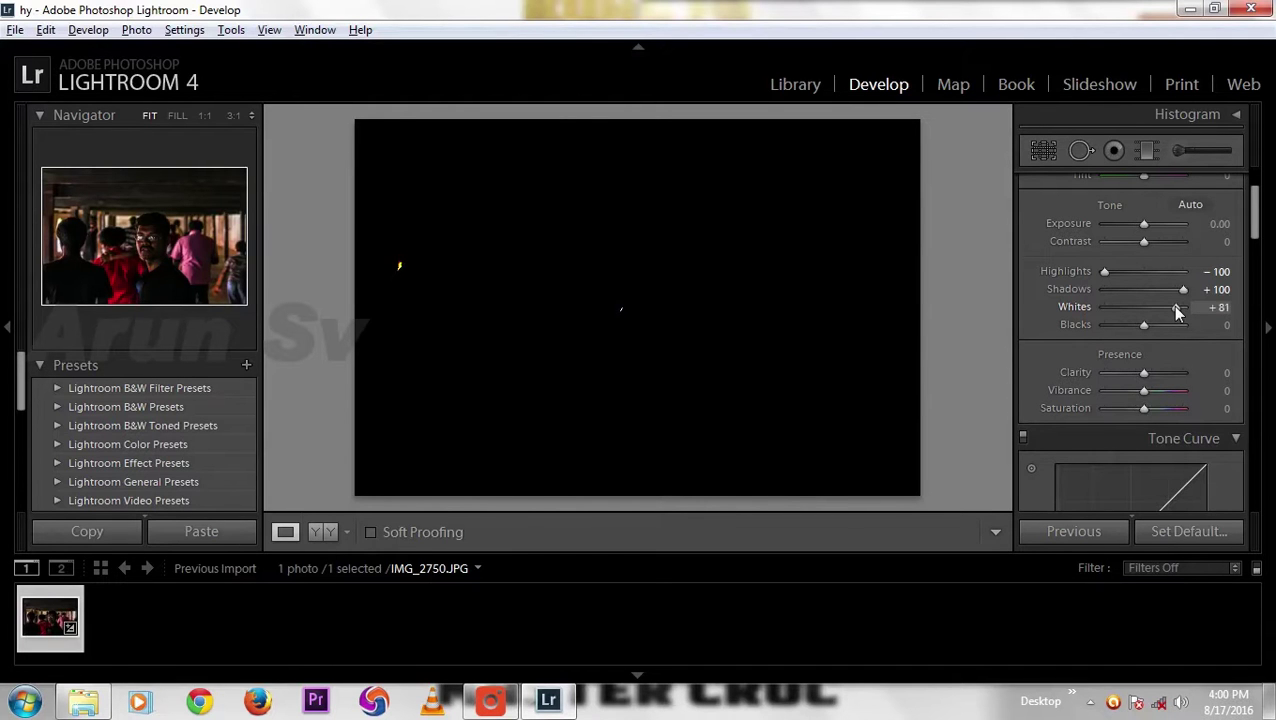
Step: Set Whites to +88, Blacks to -10, Clarity to +10 and Vibrance to +2
{"action": "left_click_drag", "start_coordinate": [1176, 312], "coordinate": [1176, 312]}
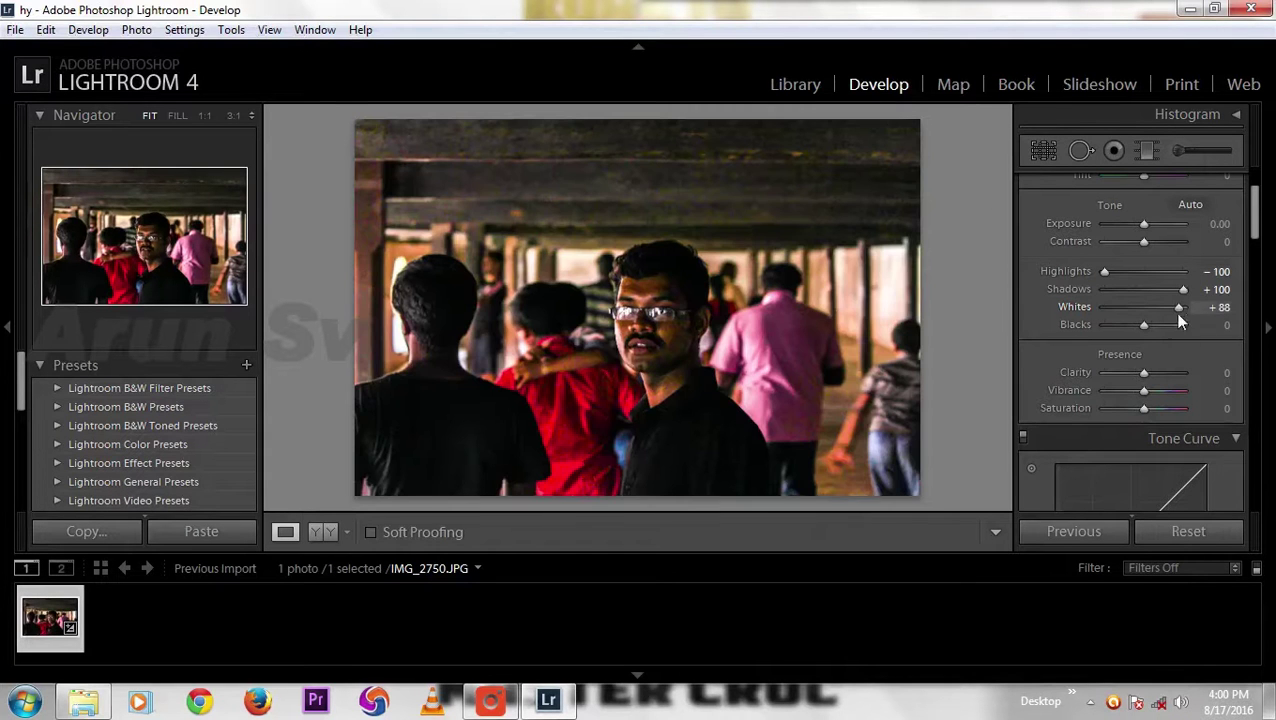
{"action": "key", "text": "alt"}
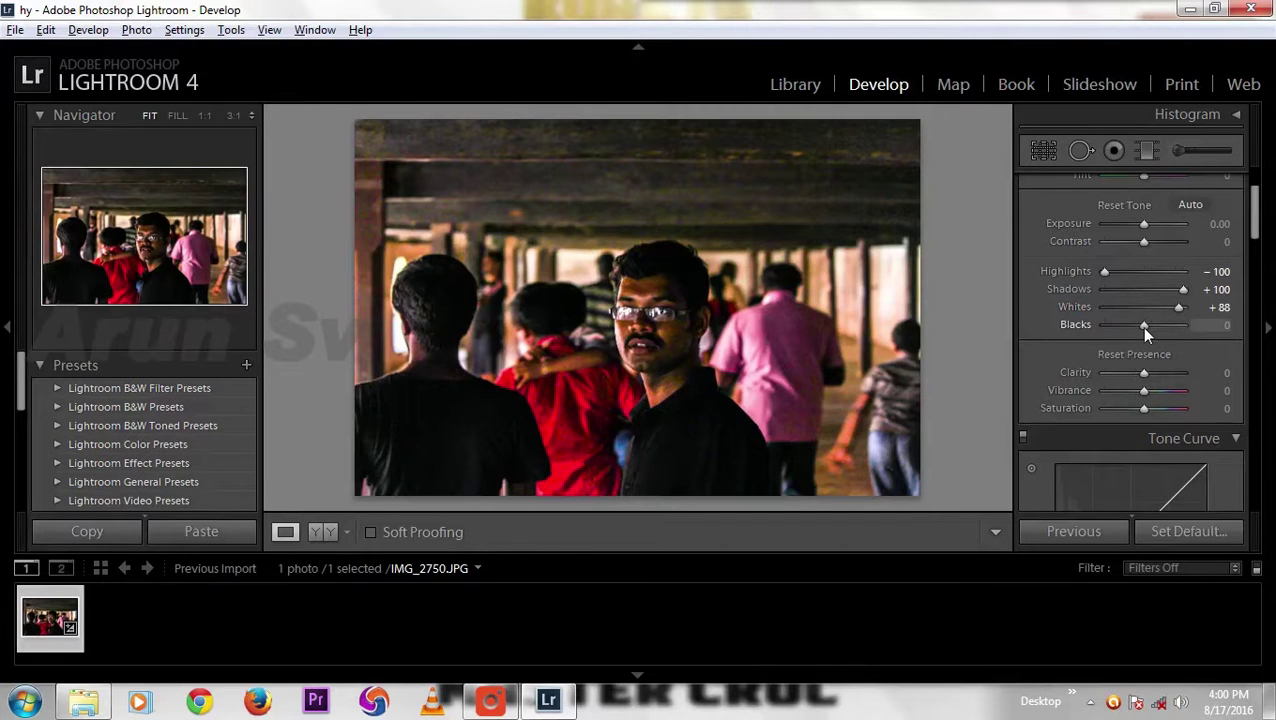
{"action": "left_click_drag", "start_coordinate": [1144, 327], "coordinate": [1139, 327]}
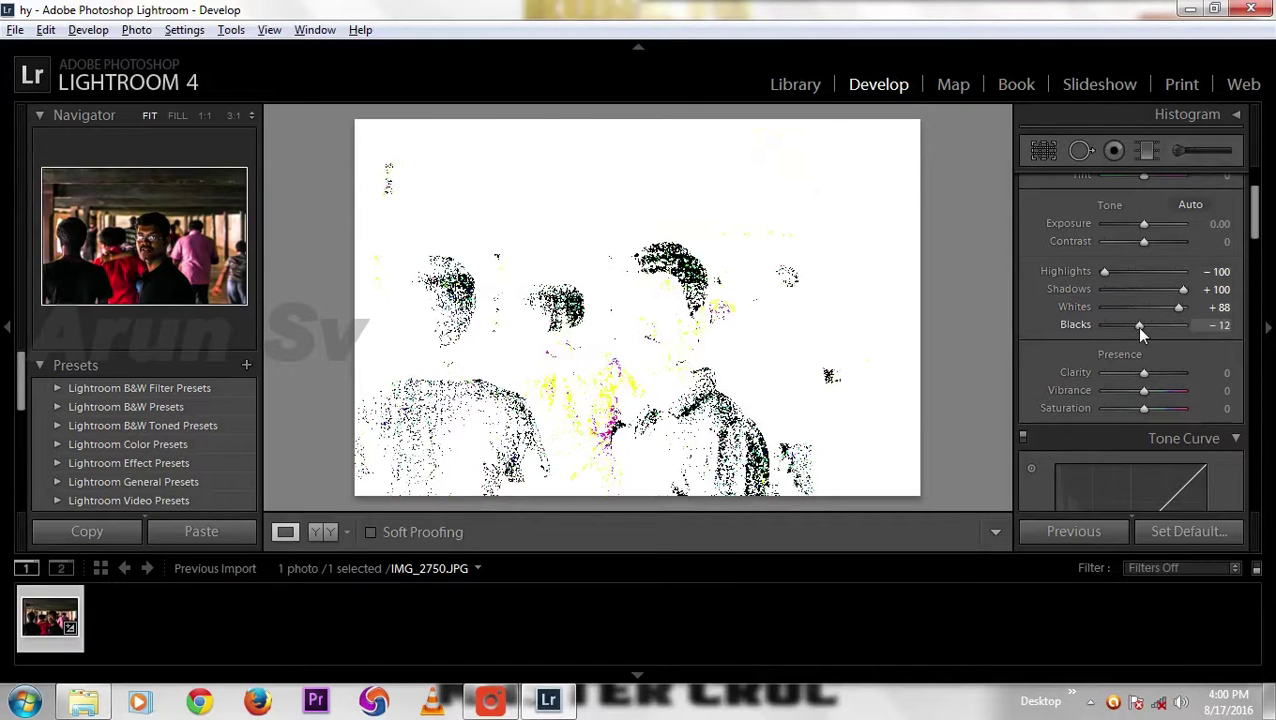
{"action": "left_click_drag", "start_coordinate": [1140, 327], "coordinate": [1140, 326]}
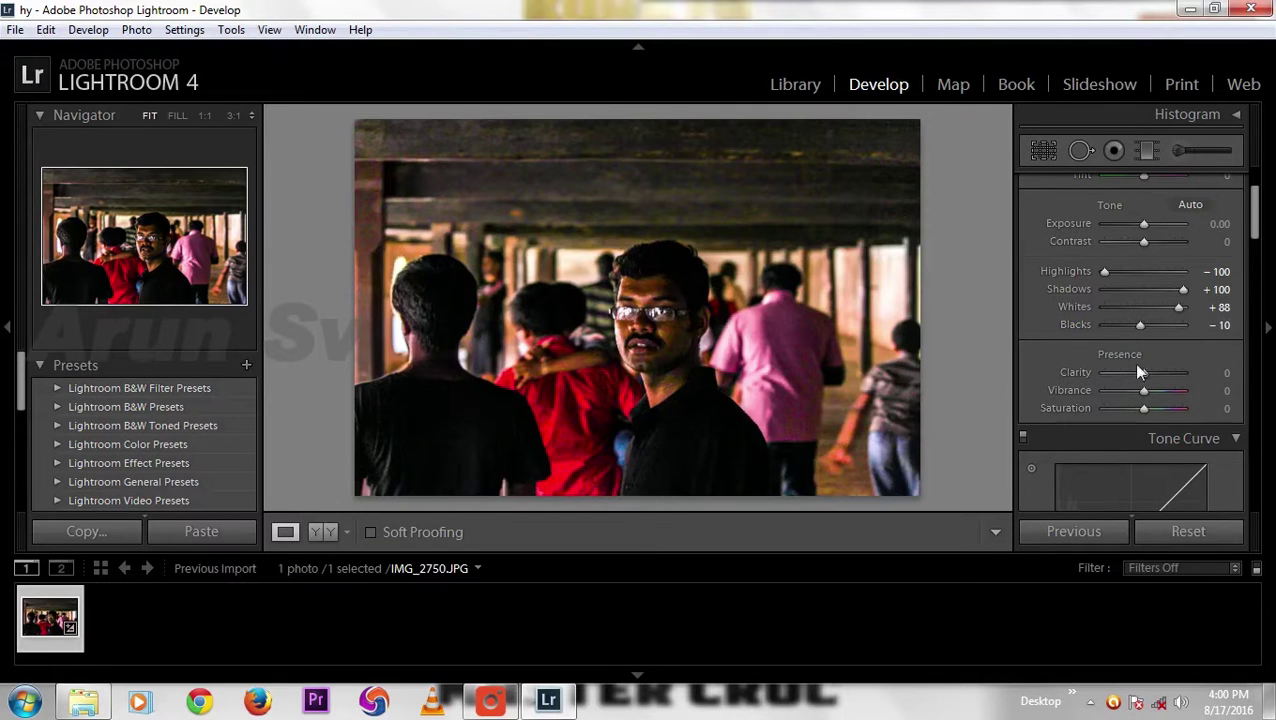
{"action": "left_click_drag", "start_coordinate": [1137, 371], "coordinate": [1148, 374]}
{"action": "left_click_drag", "start_coordinate": [1145, 392], "coordinate": [1145, 392]}
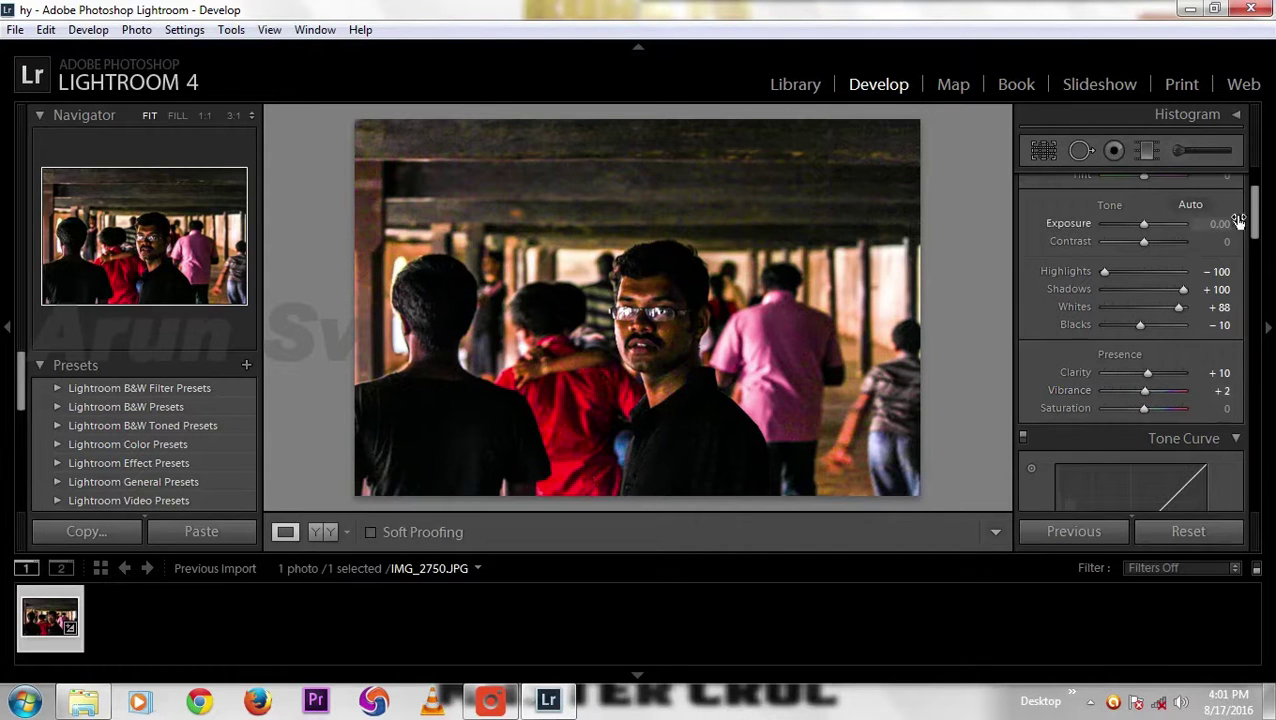
Step: Set Detail Sharpening Amount to 14, undoing a trial Luminance noise reduction change
{"action": "left_click_drag", "start_coordinate": [1257, 221], "coordinate": [1258, 402]}
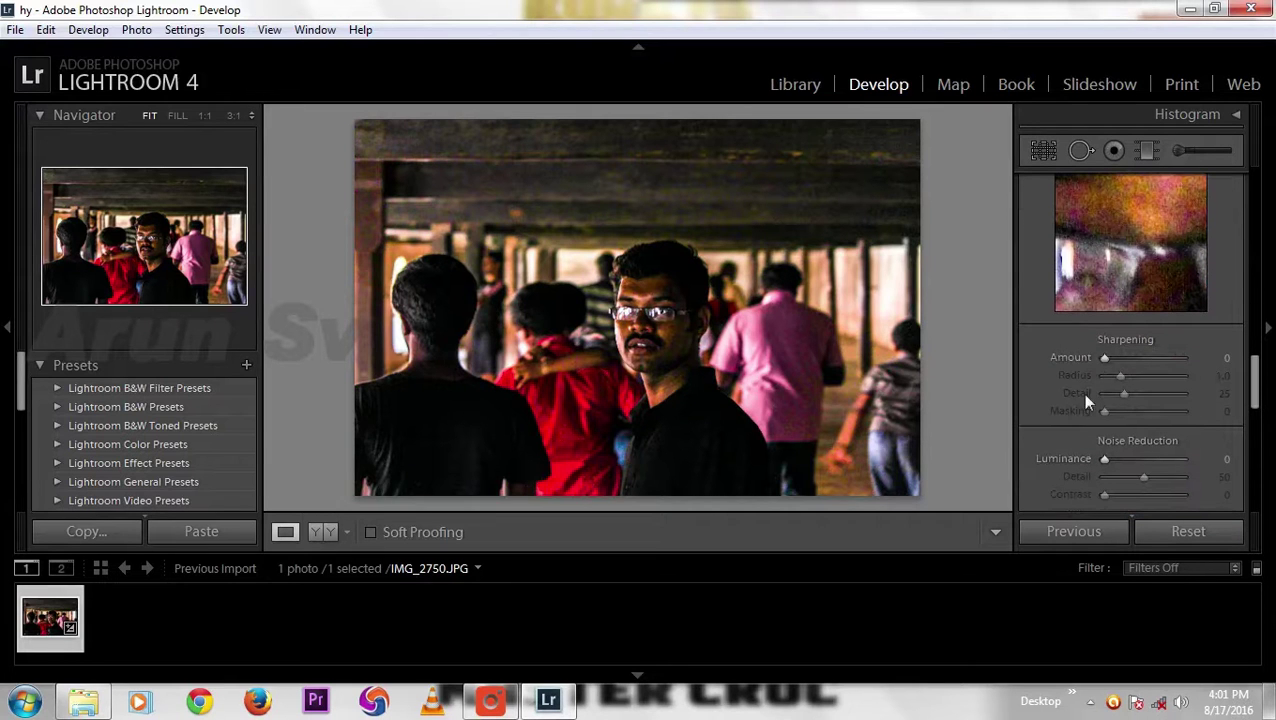
{"action": "left_click_drag", "start_coordinate": [1098, 358], "coordinate": [1111, 357]}
{"action": "left_click_drag", "start_coordinate": [1252, 380], "coordinate": [1257, 404]}
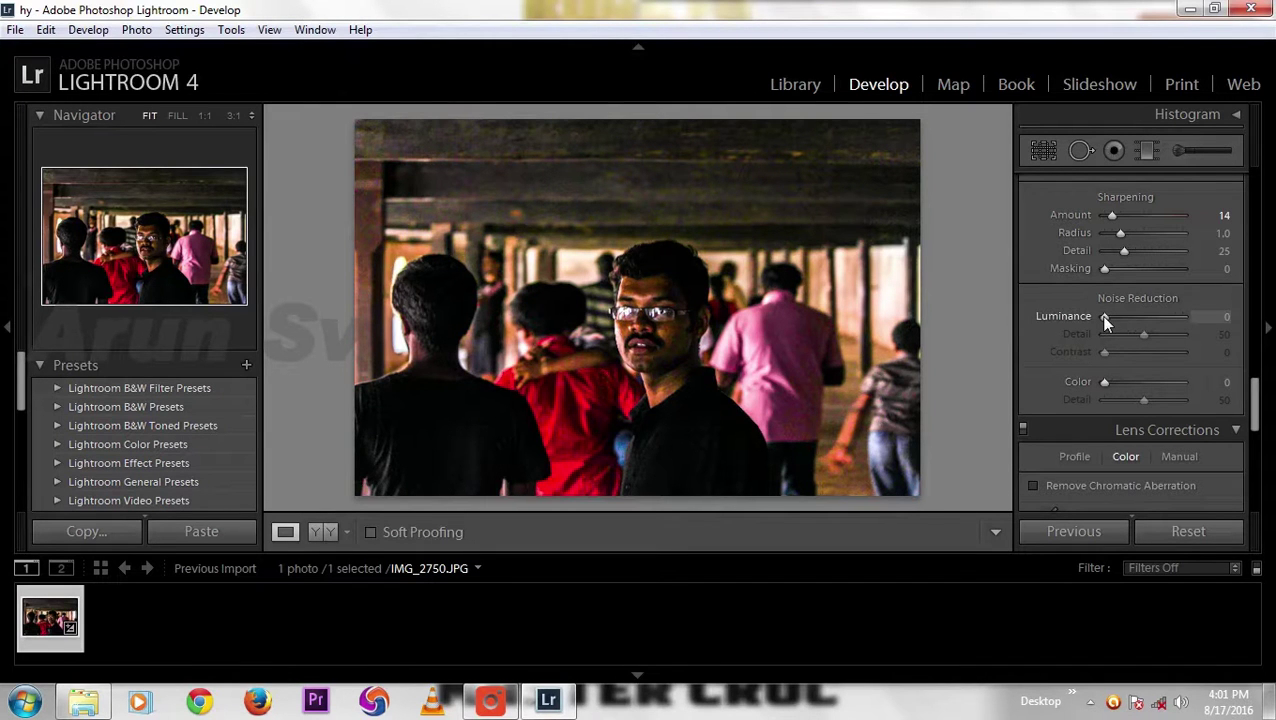
{"action": "key", "text": "alt"}
{"action": "left_click_drag", "start_coordinate": [1105, 316], "coordinate": [1060, 317]}
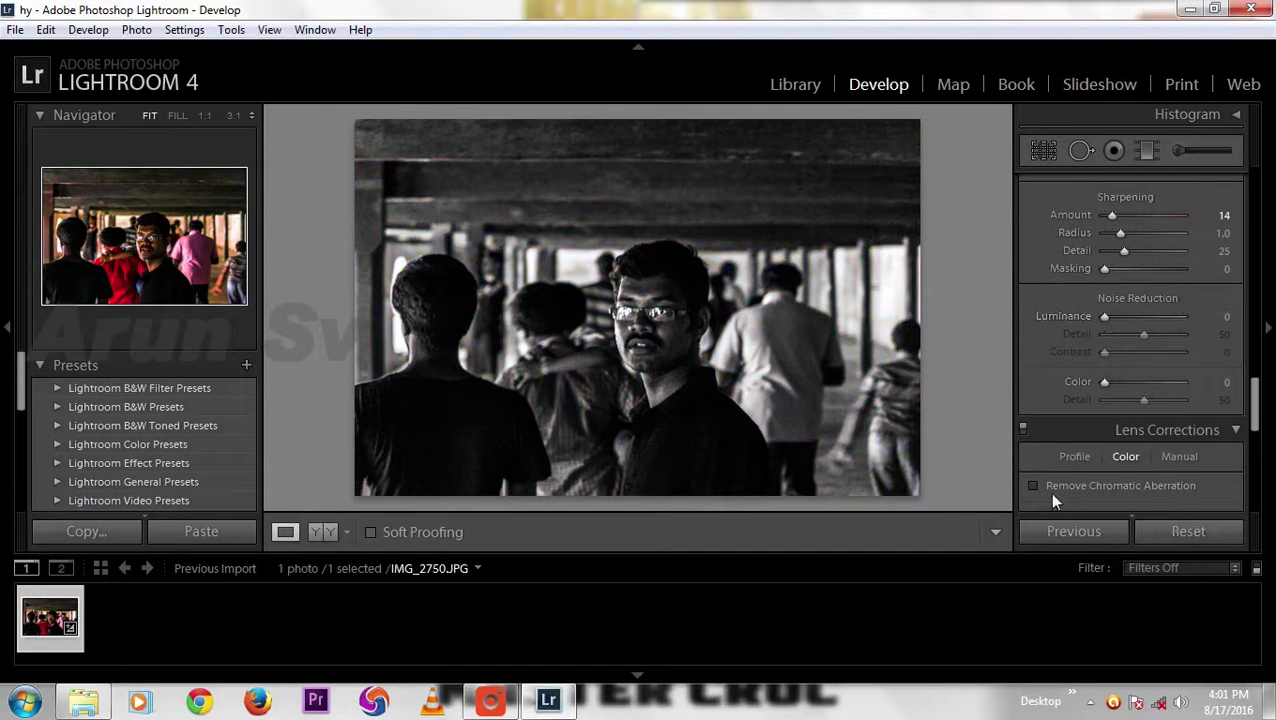
{"action": "key", "text": "ctrl+z"}
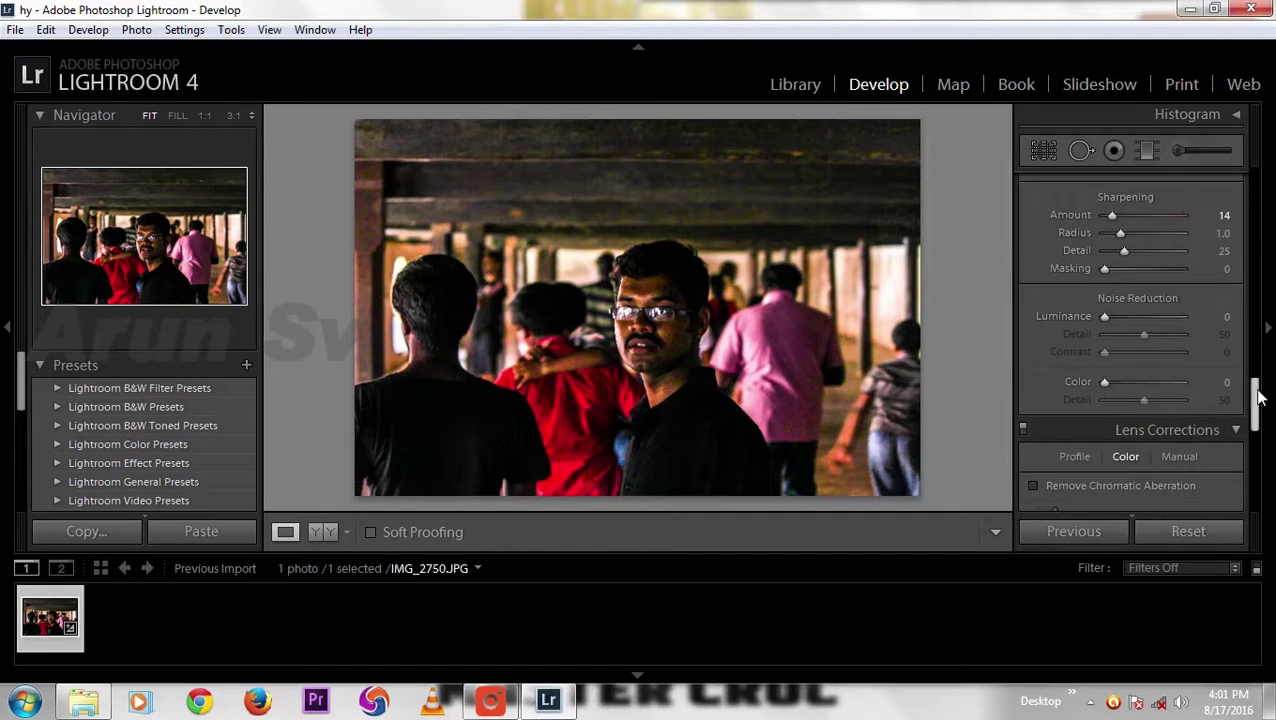
{"action": "left_click_drag", "start_coordinate": [1259, 398], "coordinate": [1255, 193]}
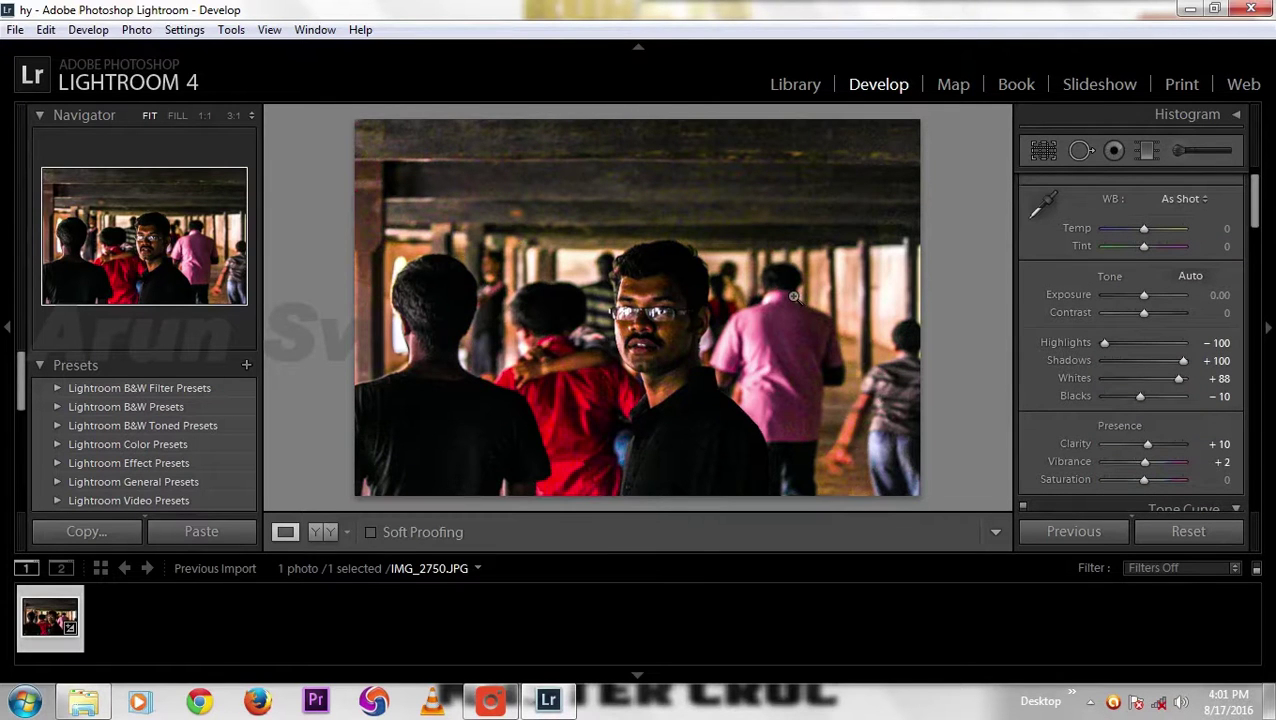
Step: Switch to the Before & After left/right view with the Y key
{"action": "key", "text": "y"}
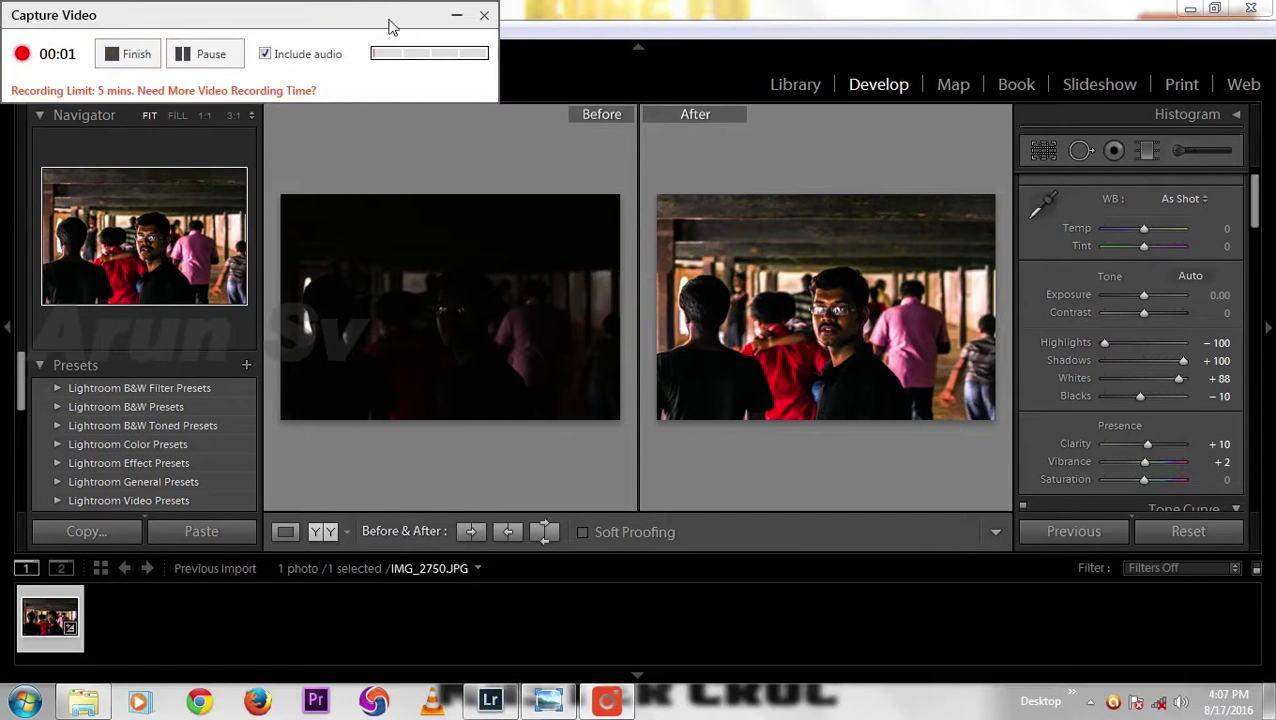
{"action": "left_click", "coordinate": [456, 15]}
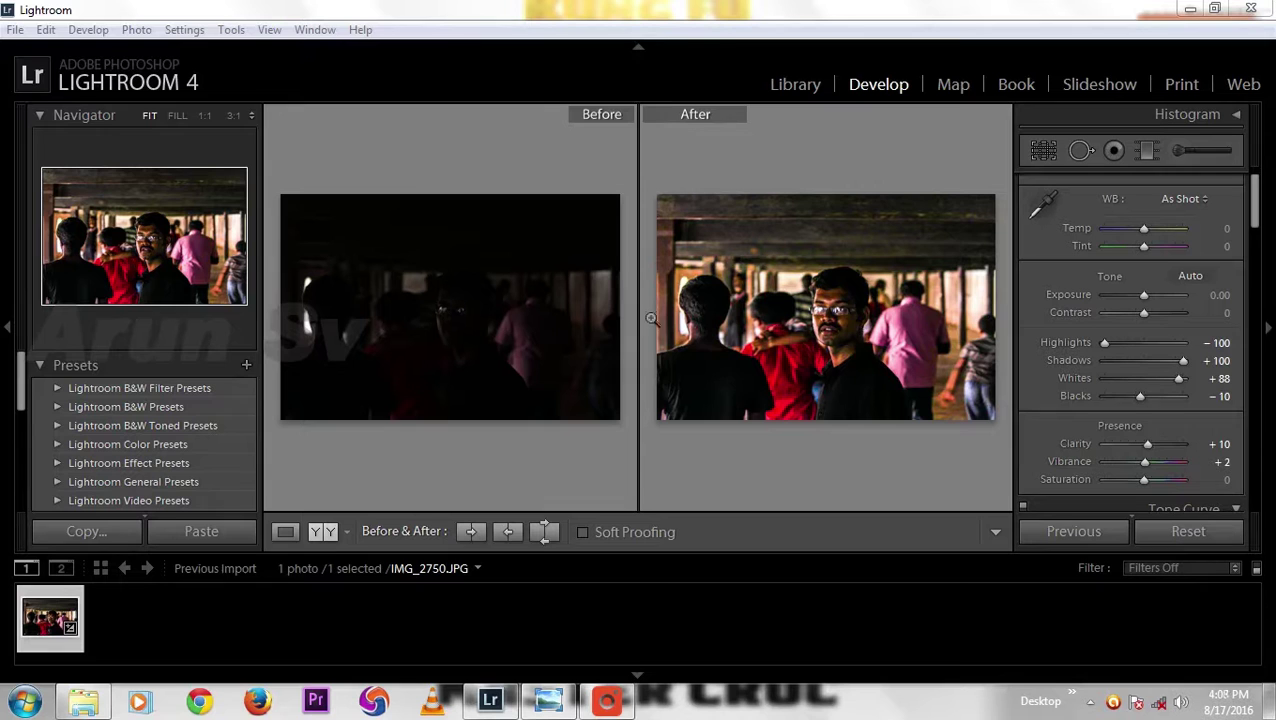
Step: Export IMG_2750 through File > Export with Desktop chosen as the destination folder
{"action": "left_click", "coordinate": [15, 30]}
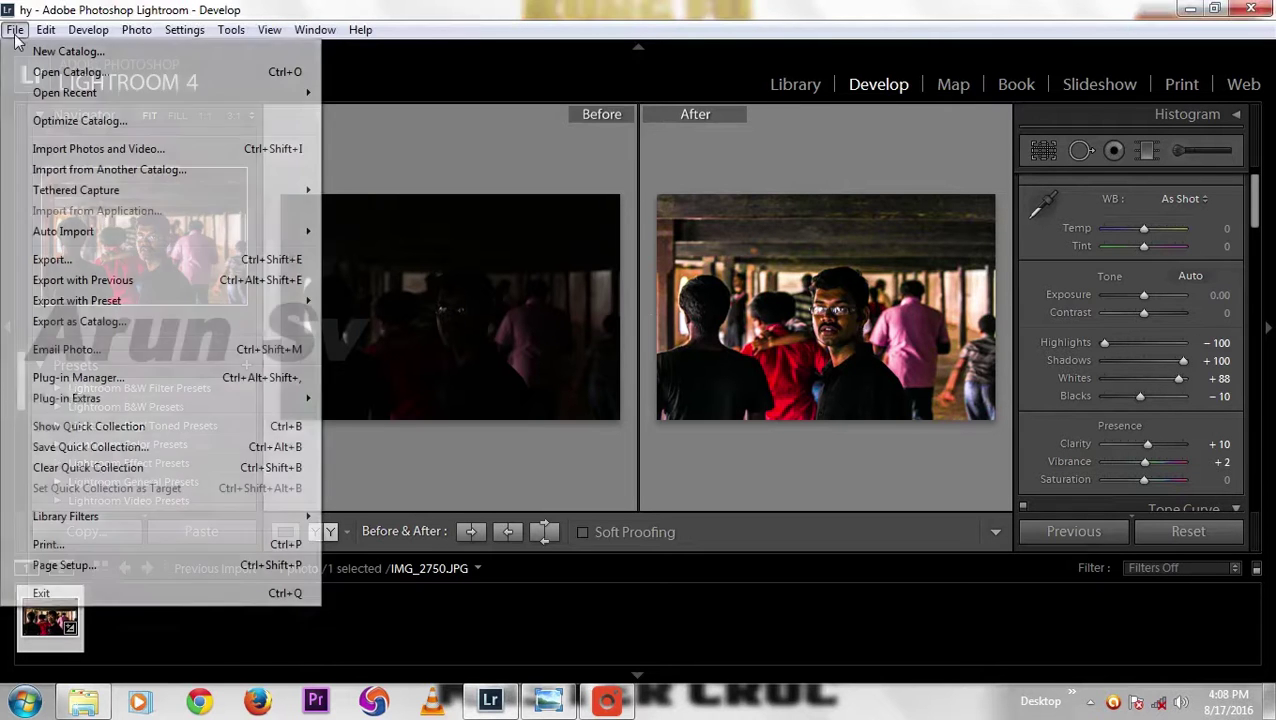
{"action": "left_click", "coordinate": [55, 260]}
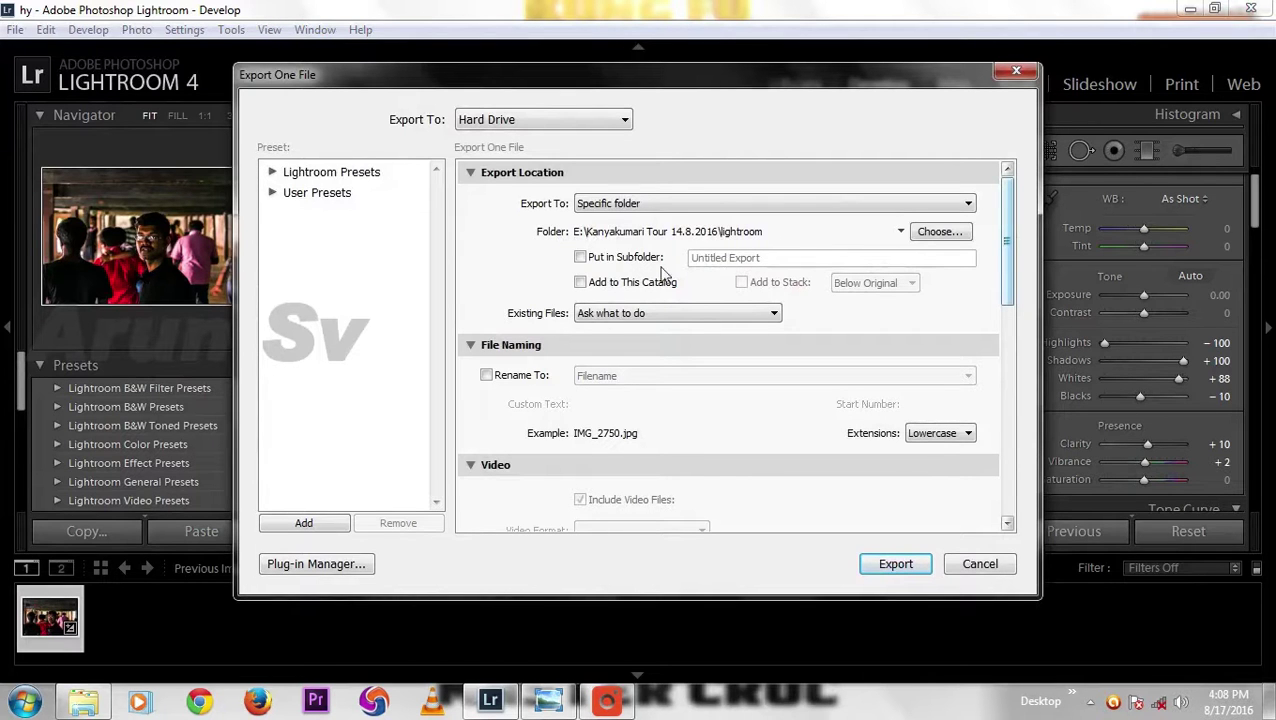
{"action": "left_click", "coordinate": [938, 232]}
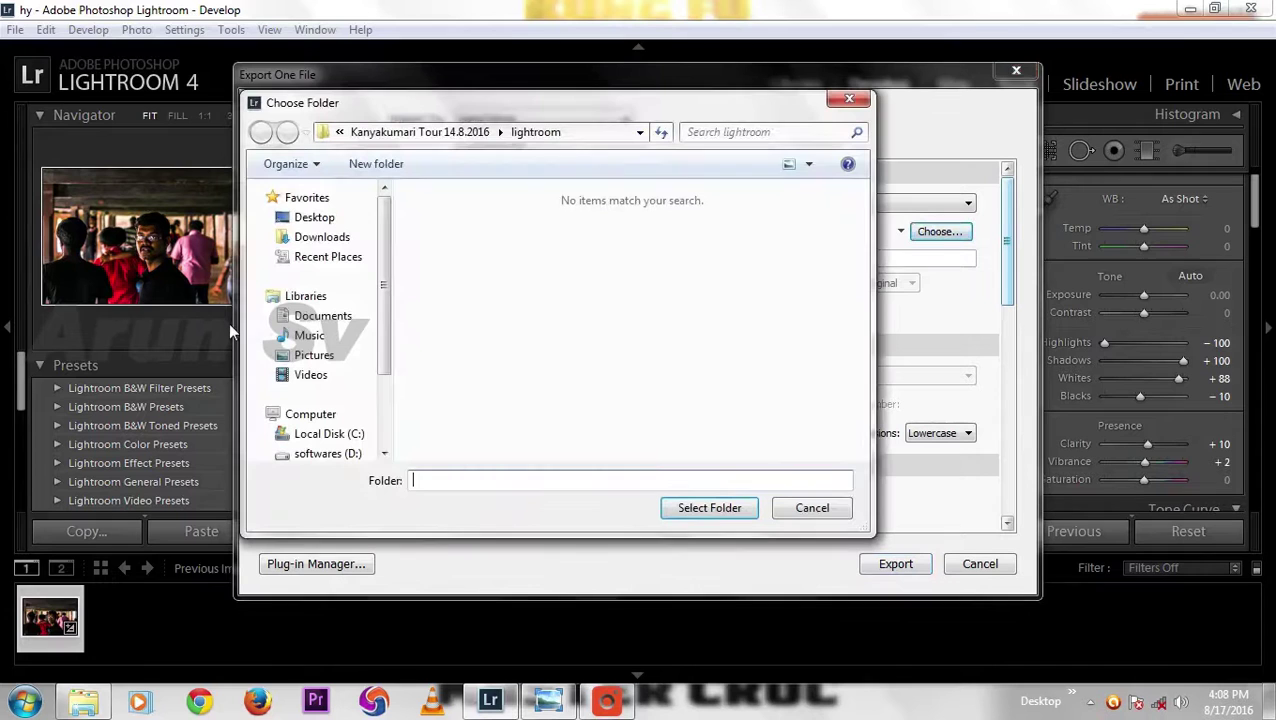
{"action": "left_click", "coordinate": [315, 217]}
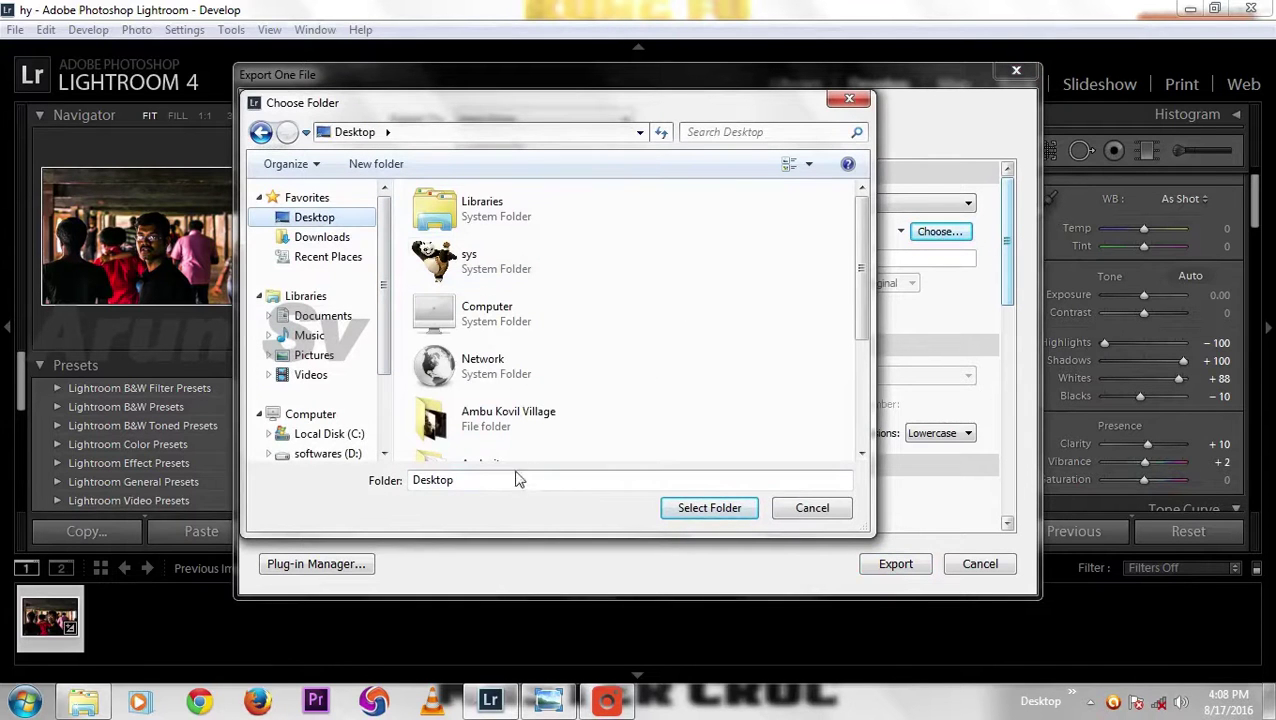
{"action": "left_click", "coordinate": [712, 510]}
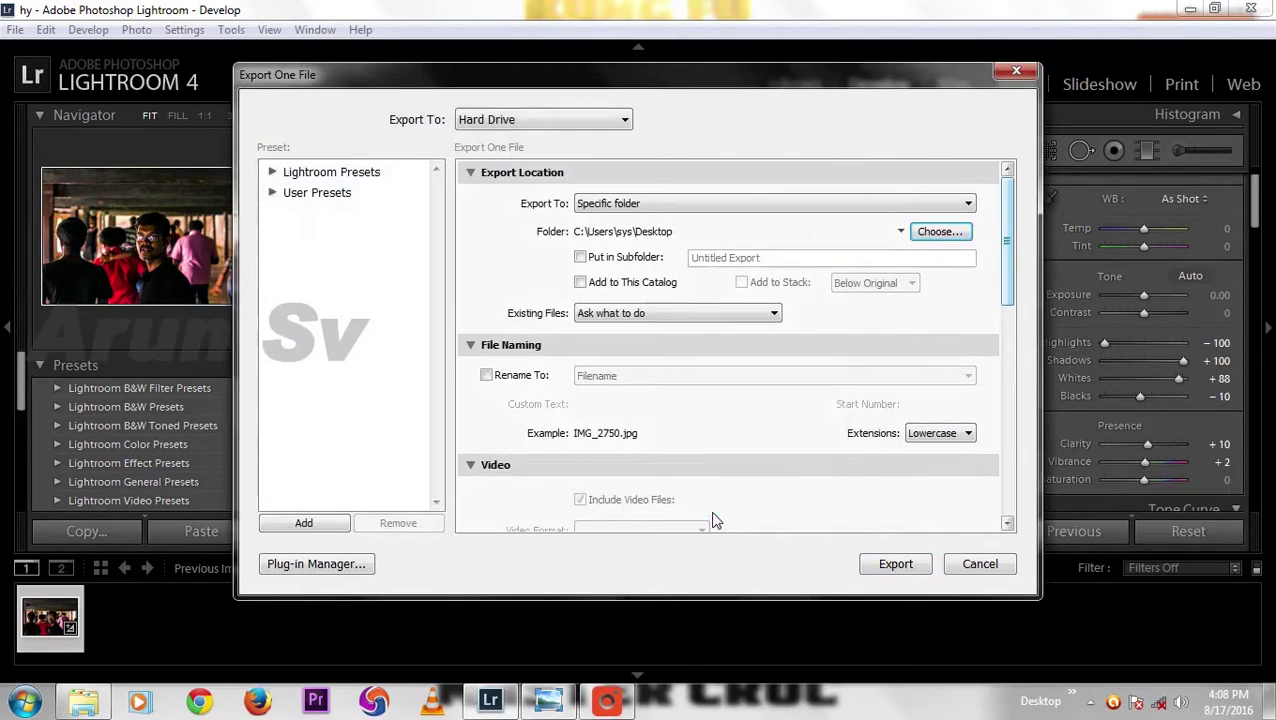
{"action": "left_click", "coordinate": [896, 564]}
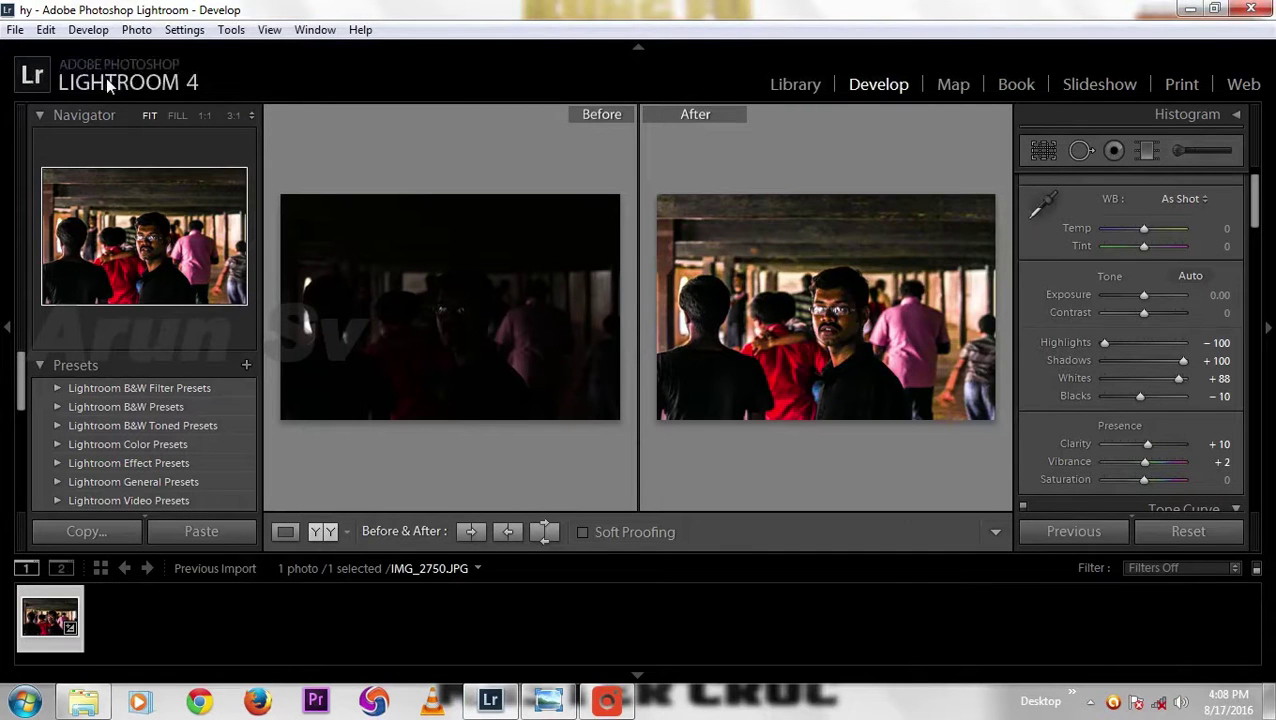
Step: Minimize Lightroom and open IMG_2750.jpg from the taskbar Desktop list in Photo Viewer
{"action": "left_click", "coordinate": [1190, 8]}
{"action": "left_click", "coordinate": [1092, 702]}
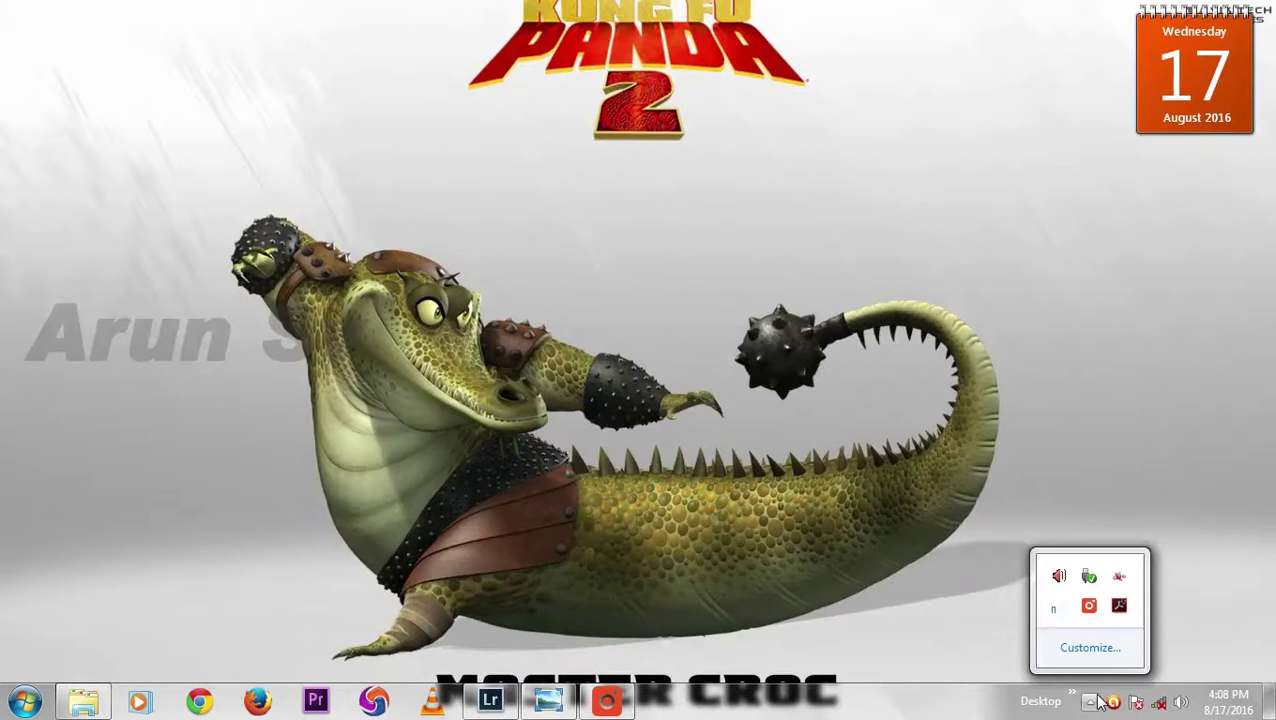
{"action": "left_click", "coordinate": [1071, 693]}
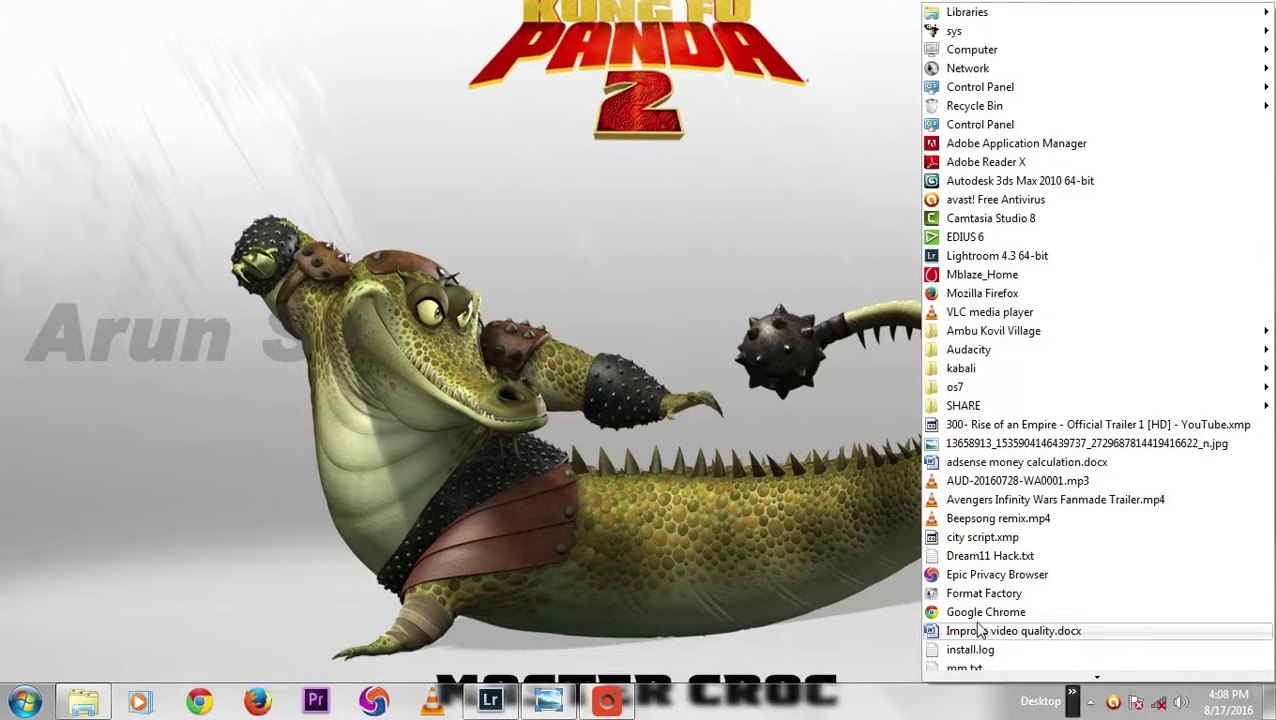
{"action": "mouse_move", "coordinate": [1100, 678]}
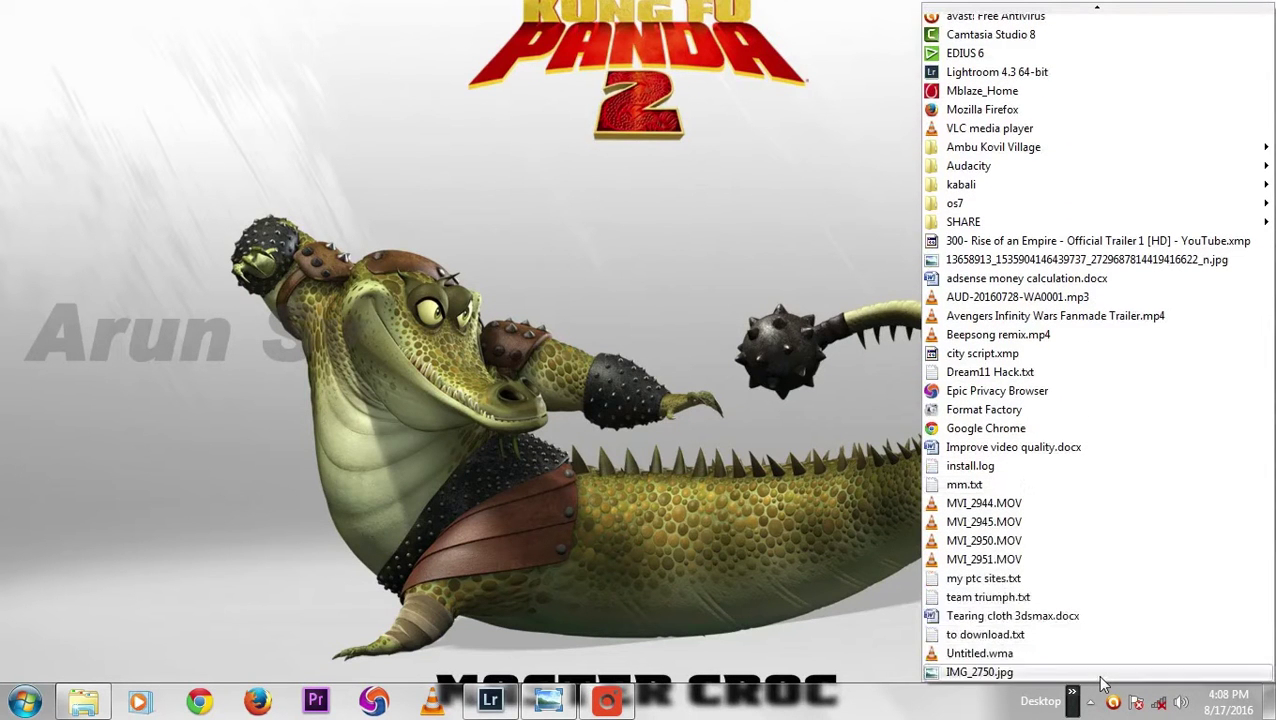
{"action": "left_click", "coordinate": [972, 674]}
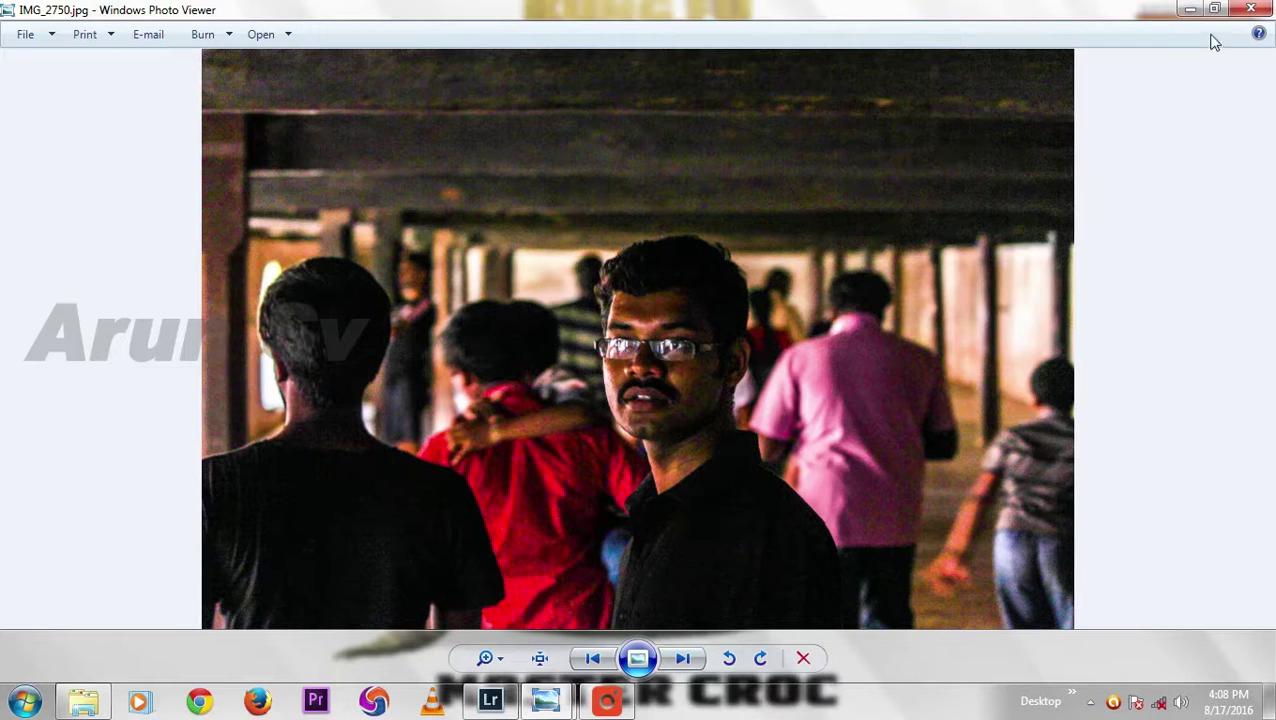
{"action": "left_click", "coordinate": [1190, 12]}
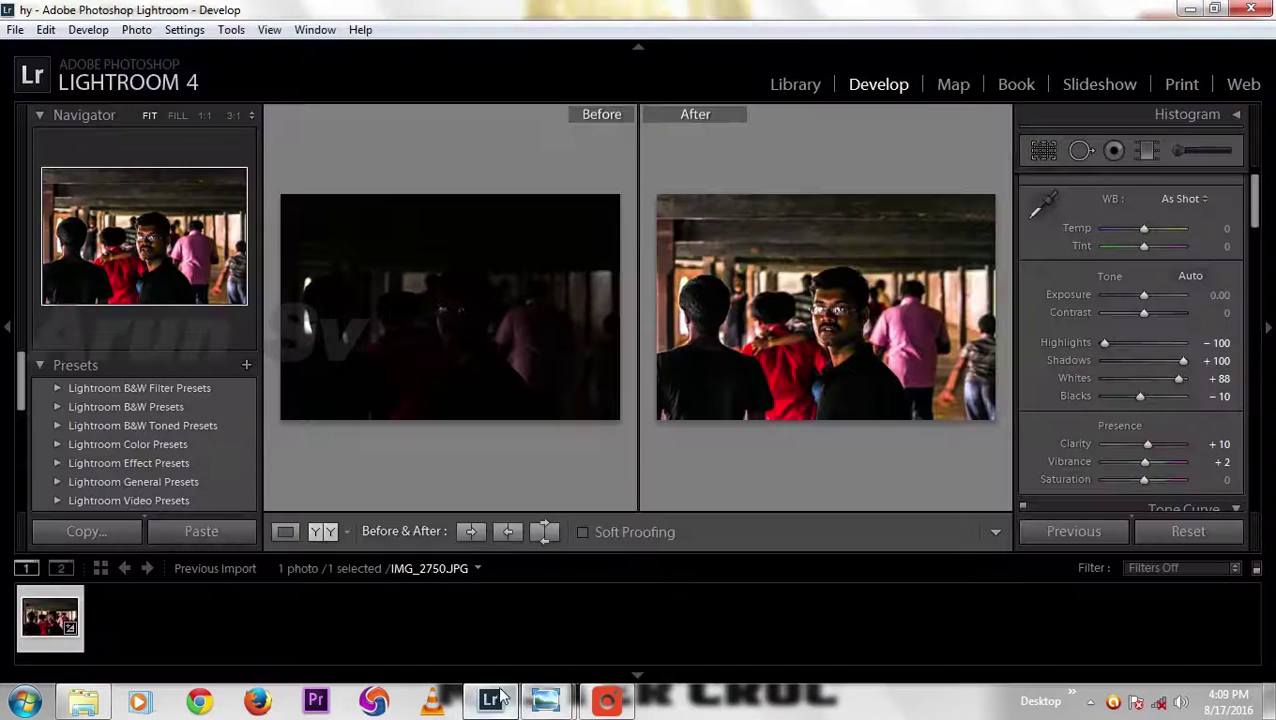